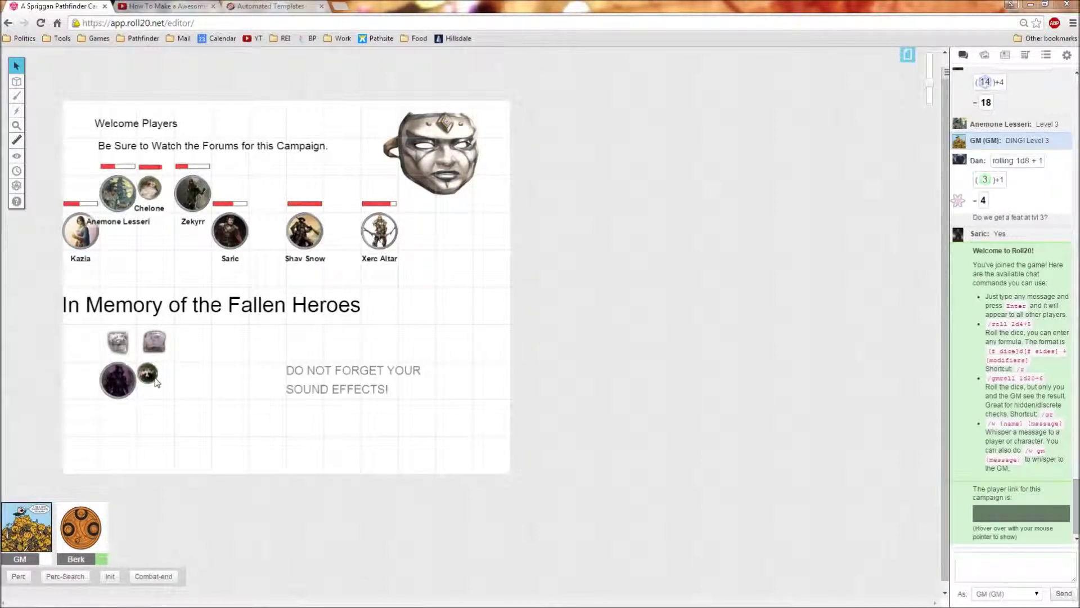
Look back through the earlier rolls and messages in the chat log
{"action": "left_click_drag", "start_coordinate": [276, 355], "coordinate": [448, 427]}
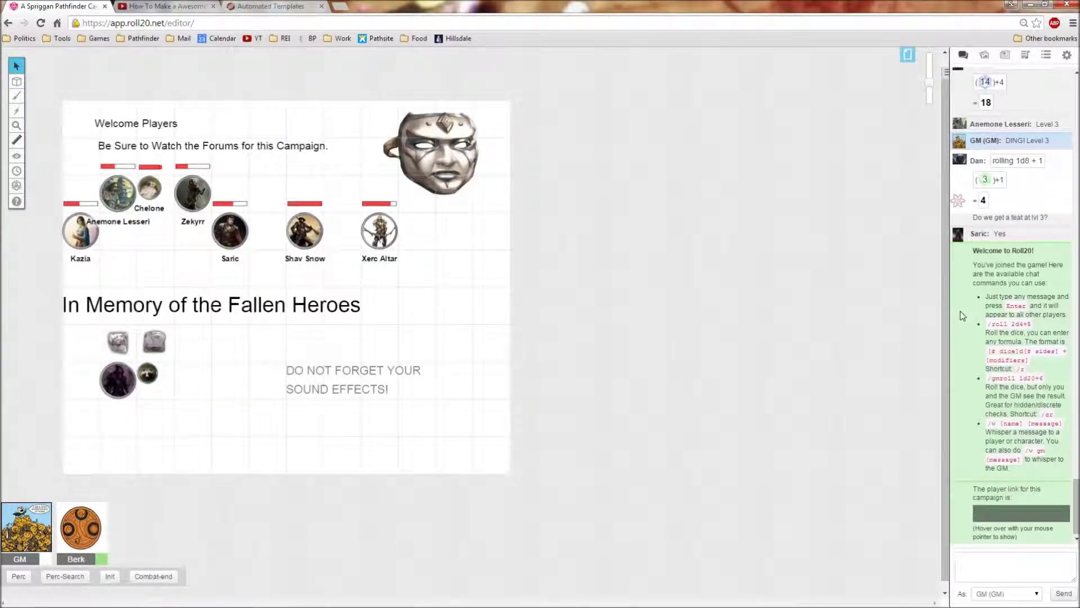
{"action": "scroll", "coordinate": [961, 315], "scroll_direction": "up", "scroll_amount": 4}
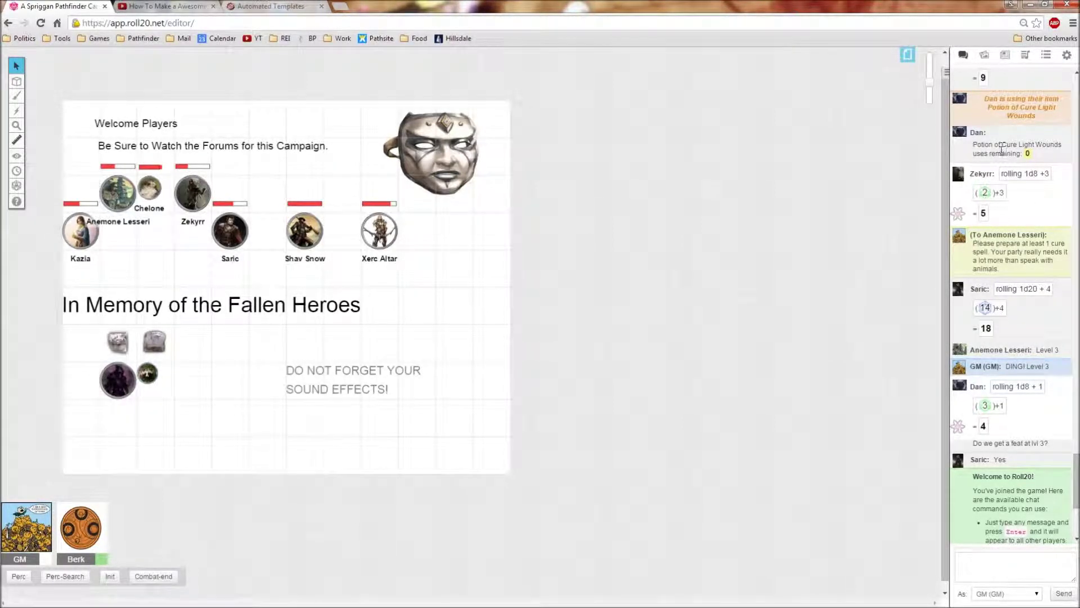
{"action": "scroll", "coordinate": [843, 364], "scroll_direction": "down", "scroll_amount": 1}
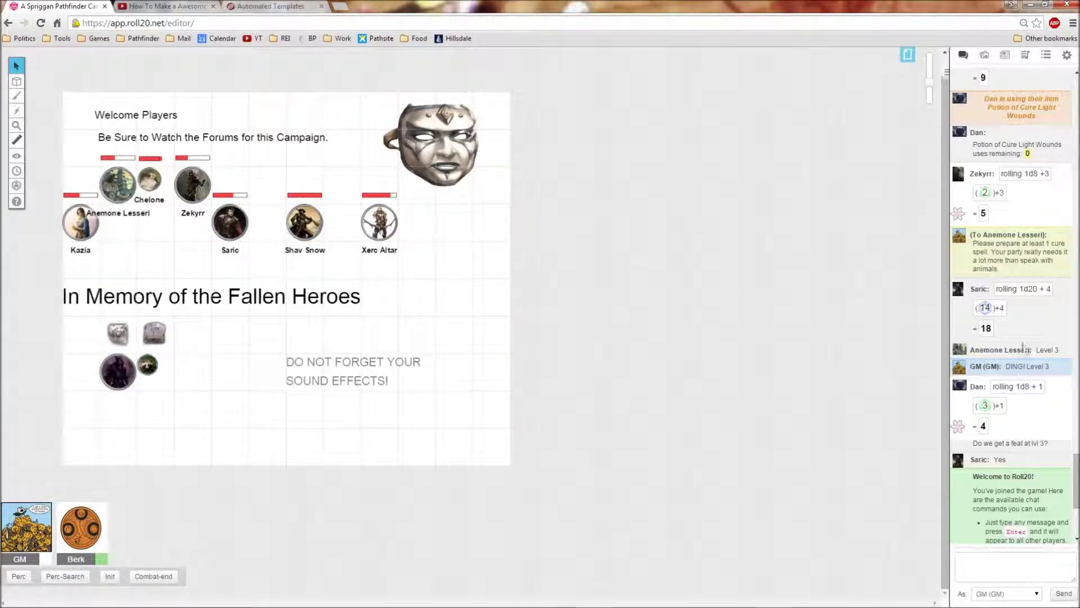
{"action": "scroll", "coordinate": [1064, 327], "scroll_direction": "down", "scroll_amount": 4}
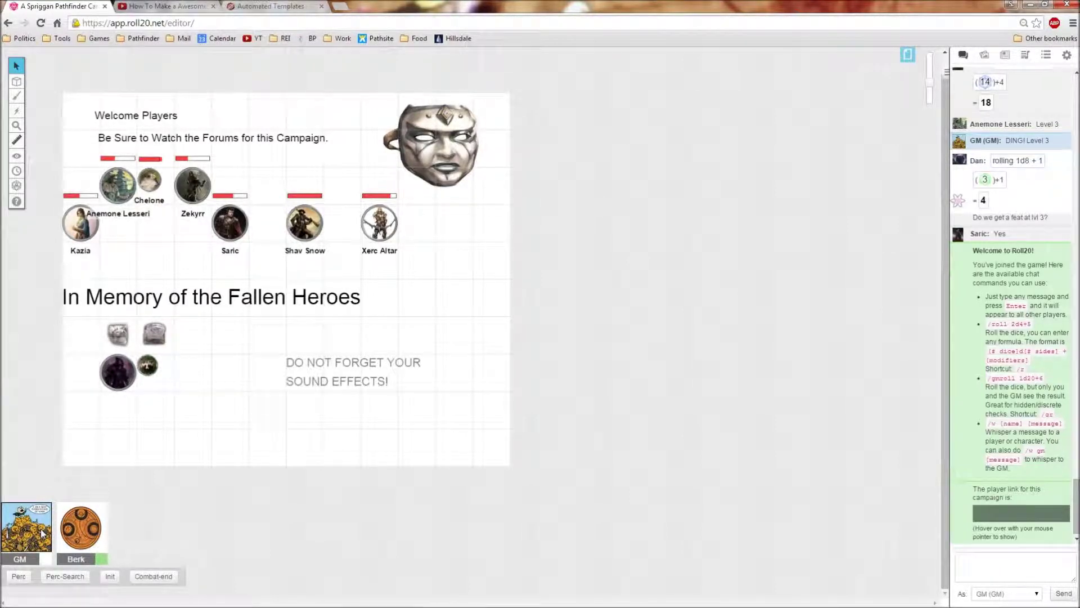
Run the Perc and Init macros to ask the players for perception and initiative rolls in chat
{"action": "left_click", "coordinate": [21, 582]}
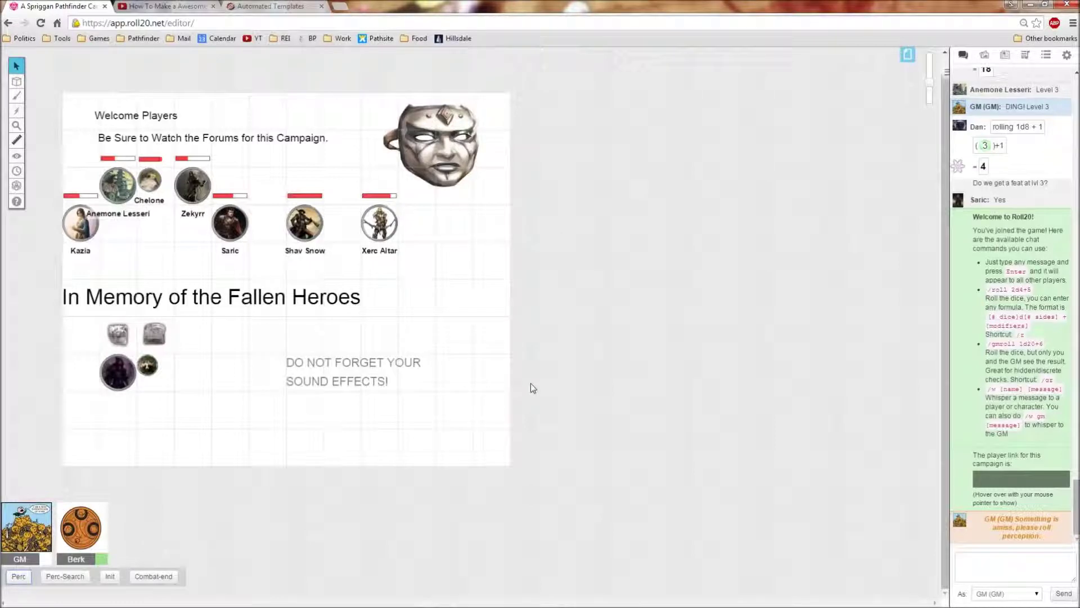
{"action": "left_click", "coordinate": [111, 577]}
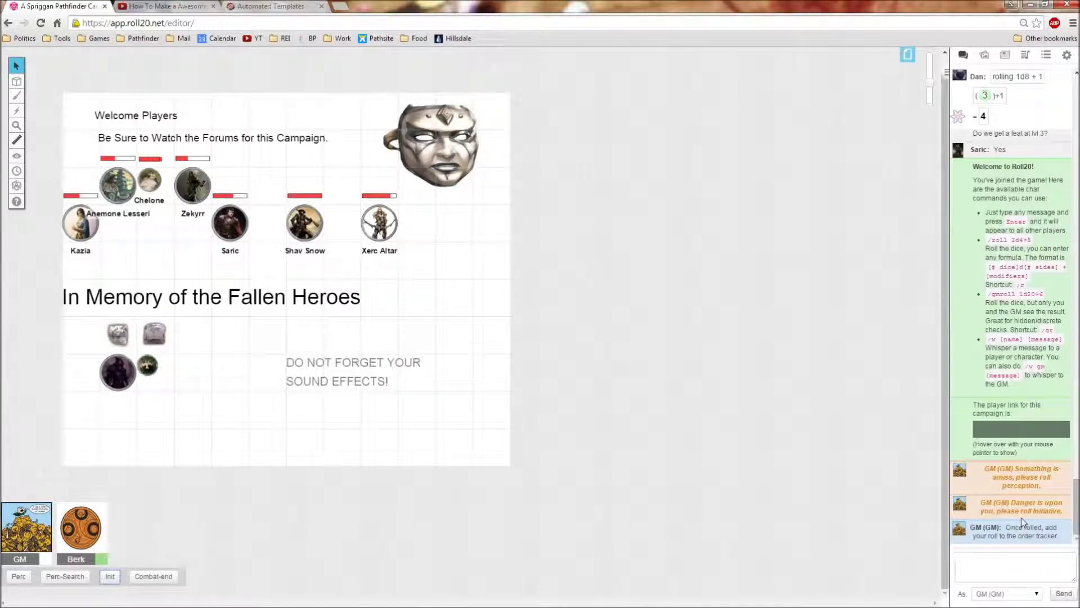
Open the turn order tracker on the empty area beside the page and add turns for the Shav Snow and Xerc Altar tokens
{"action": "left_click", "coordinate": [16, 186]}
{"action": "left_click_drag", "start_coordinate": [62, 316], "coordinate": [673, 207]}
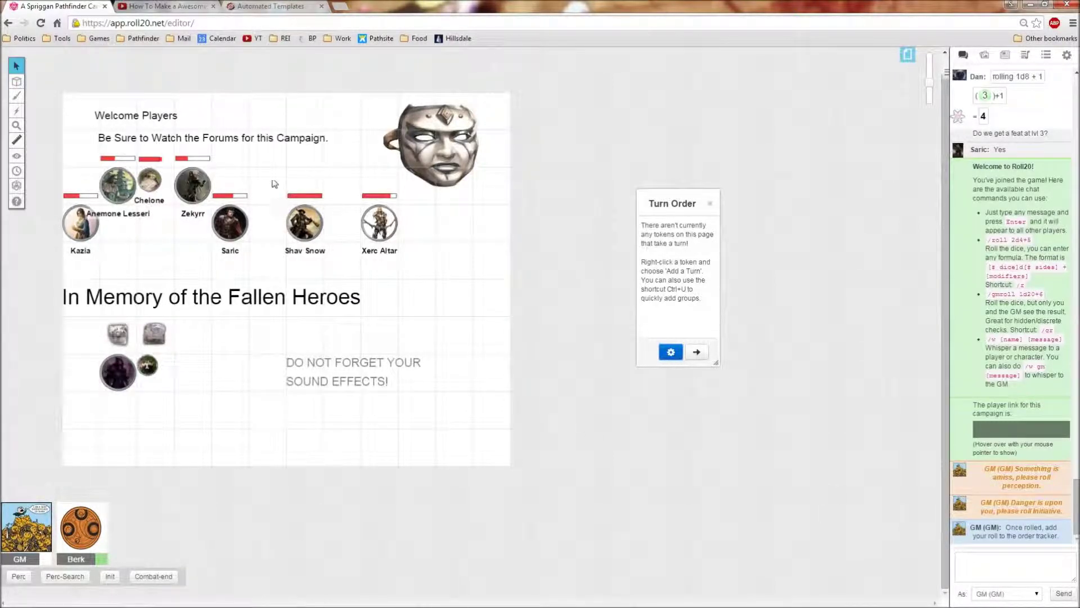
{"action": "left_click_drag", "start_coordinate": [287, 194], "coordinate": [407, 278]}
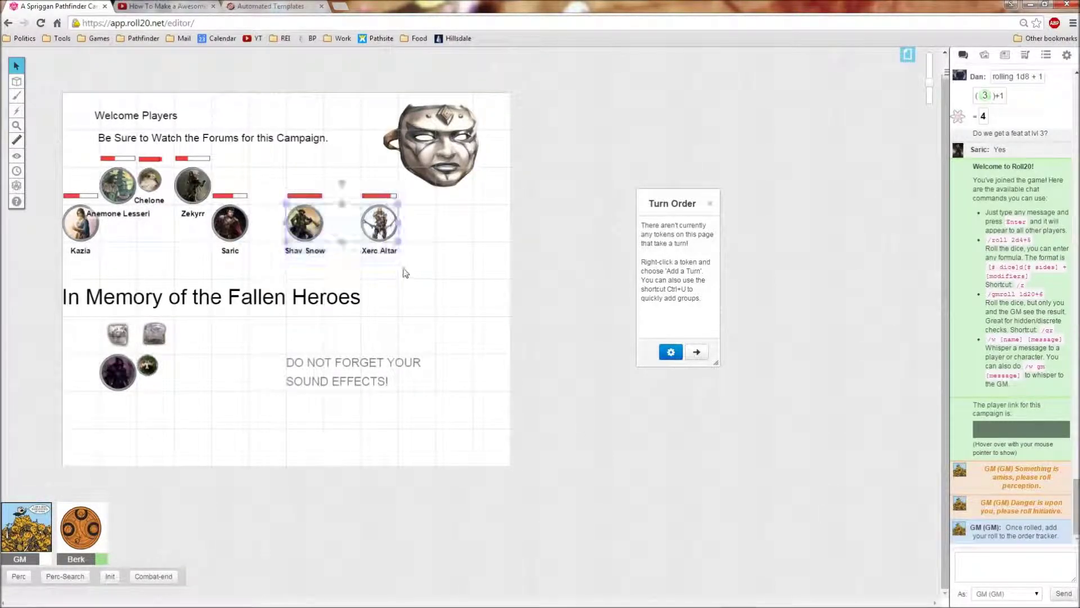
{"action": "right_click", "coordinate": [371, 227]}
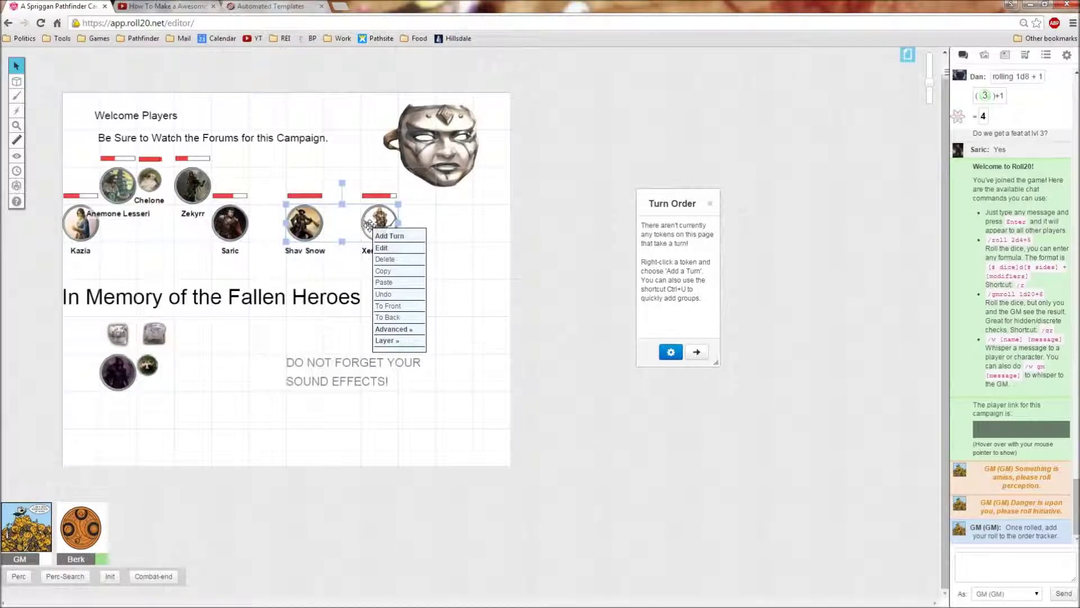
{"action": "left_click", "coordinate": [397, 236]}
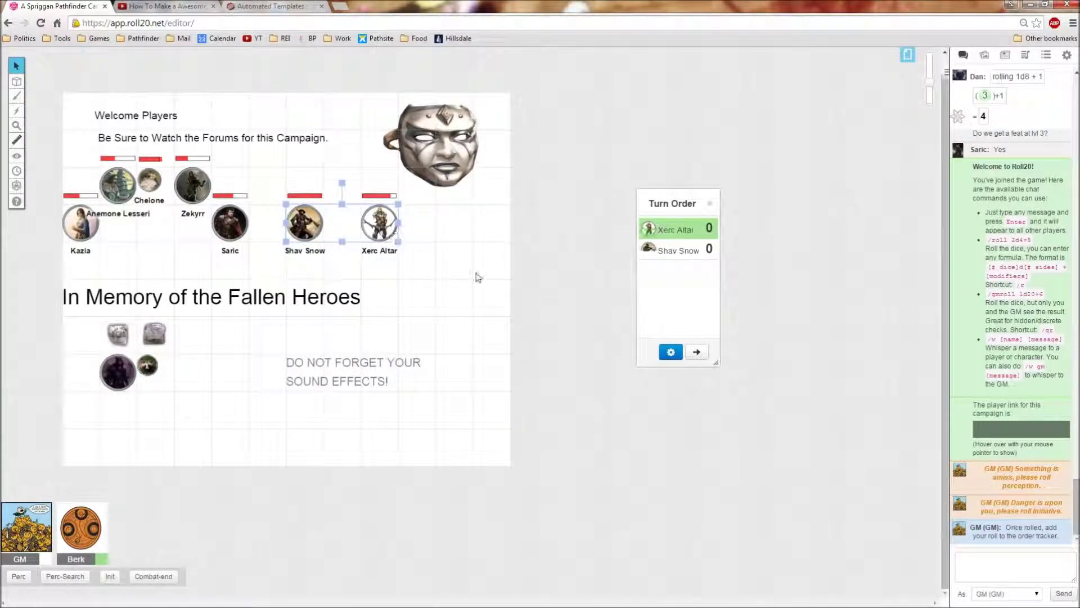
Set initiative to 15 for Xerc Altar and 20 for Shav Snow, and sort the turn order numerically descending
{"action": "left_click", "coordinate": [709, 230]}
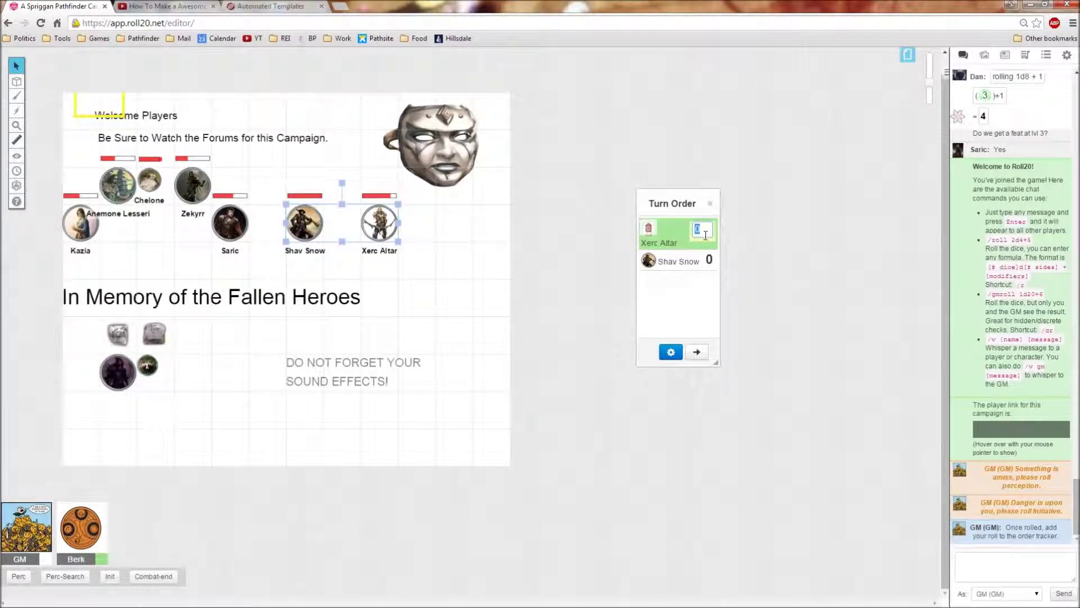
{"action": "type", "text": "153"}
{"action": "key", "text": "Return"}
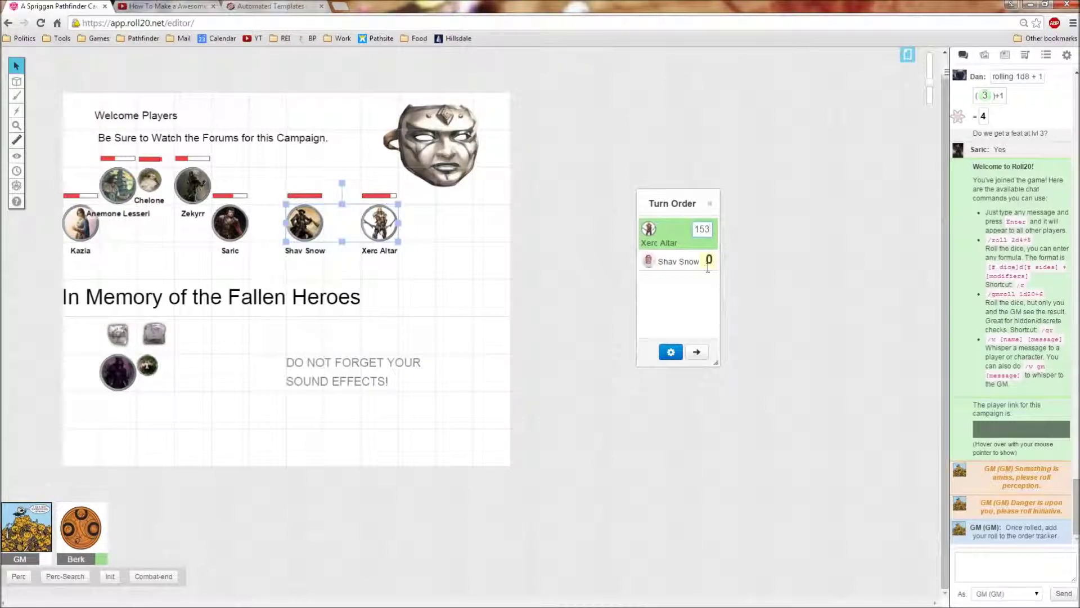
{"action": "left_click", "coordinate": [708, 261]}
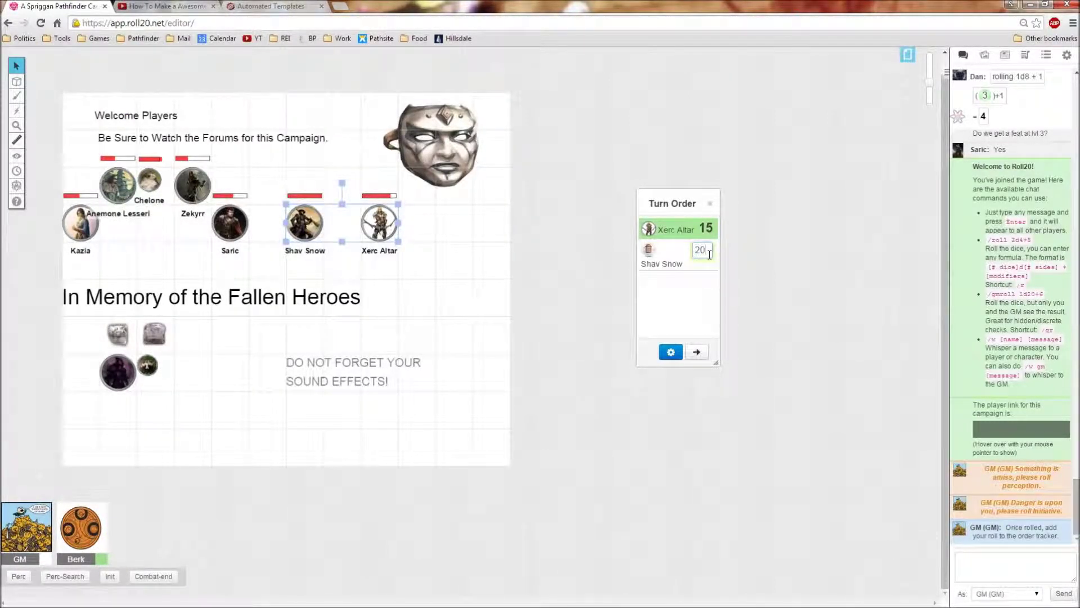
{"action": "key", "text": "Return"}
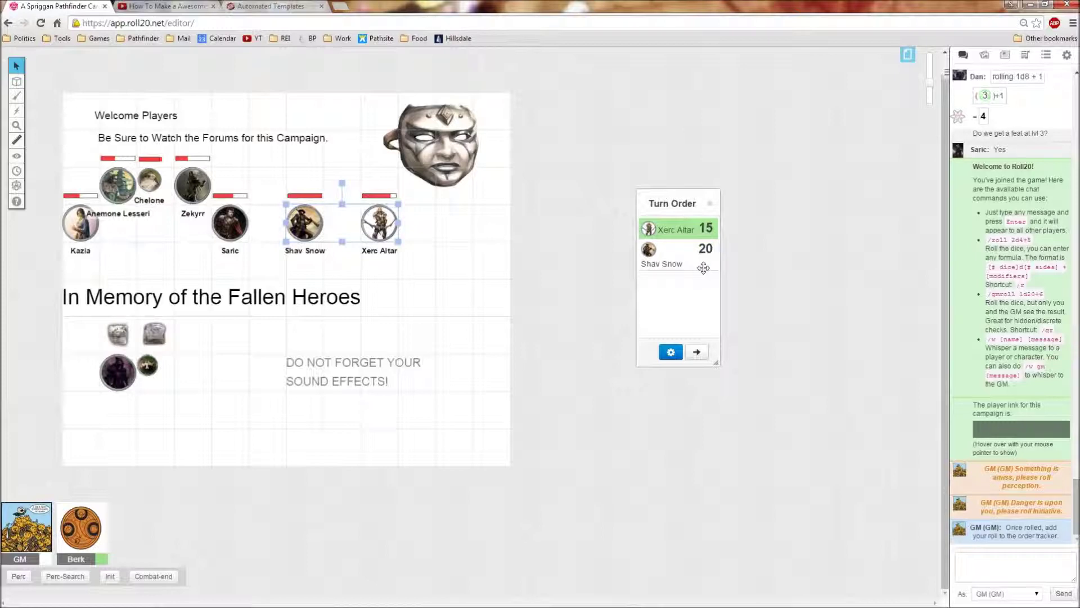
{"action": "left_click", "coordinate": [669, 354]}
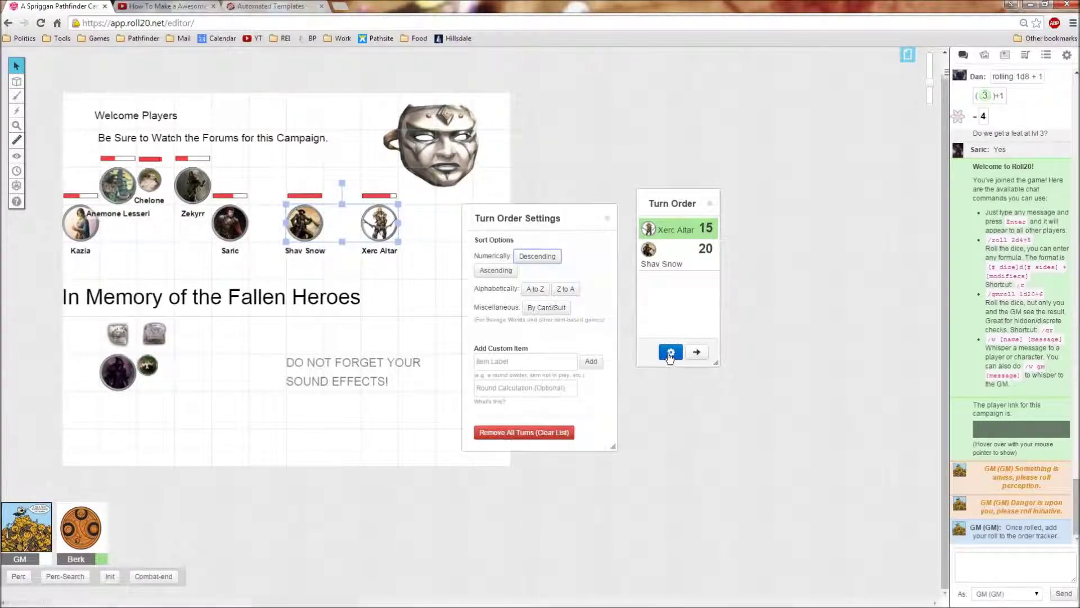
{"action": "left_click", "coordinate": [527, 260]}
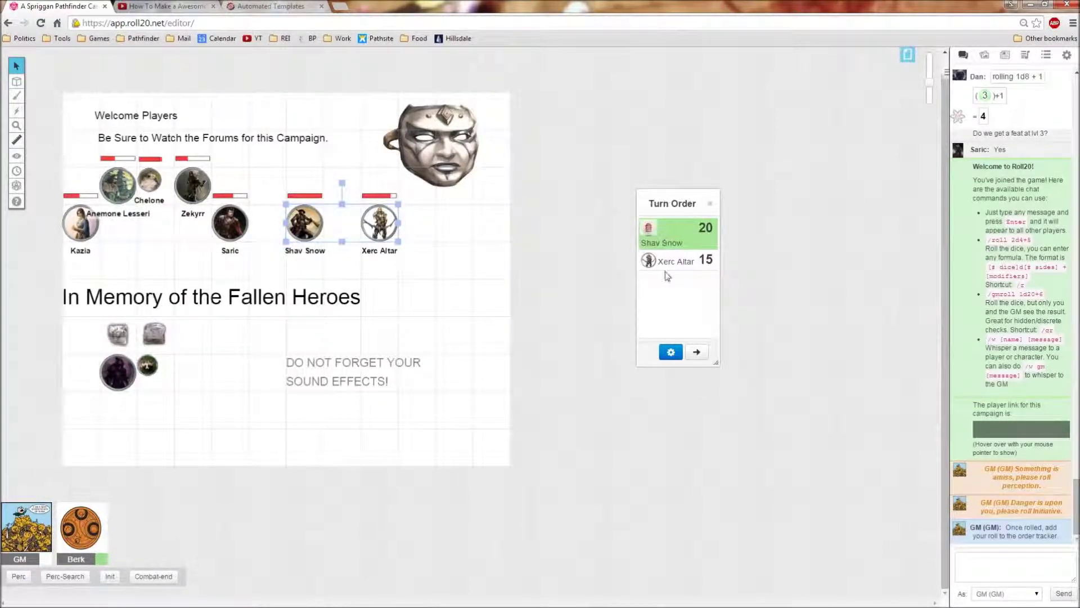
Advance the turn order by two turns, and close the tracker with no token selected
{"action": "left_click", "coordinate": [697, 352]}
{"action": "left_click", "coordinate": [697, 353]}
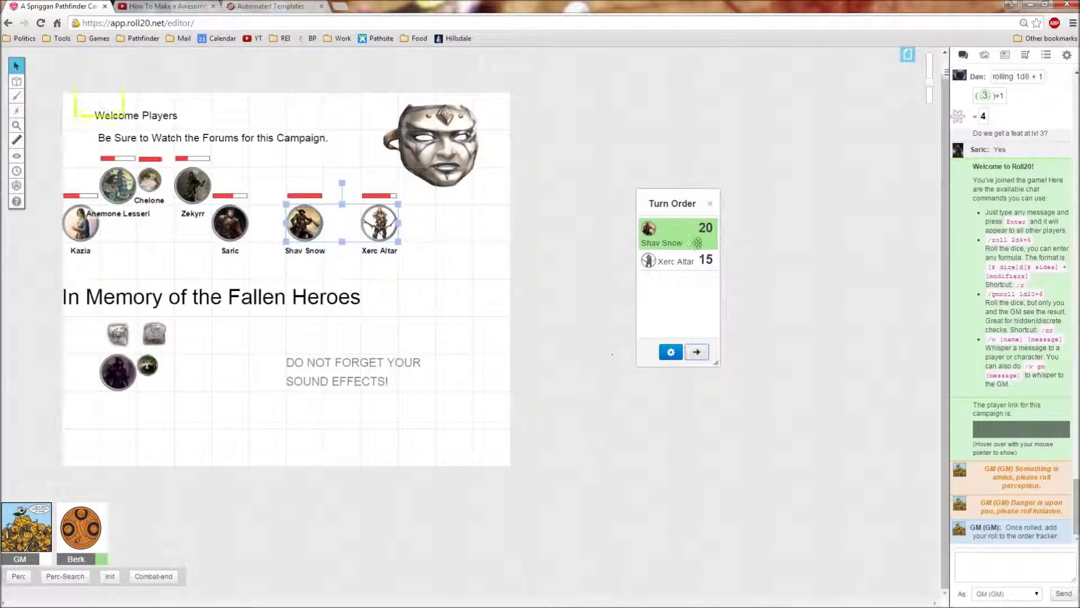
{"action": "left_click", "coordinate": [707, 205]}
{"action": "left_click", "coordinate": [435, 283]}
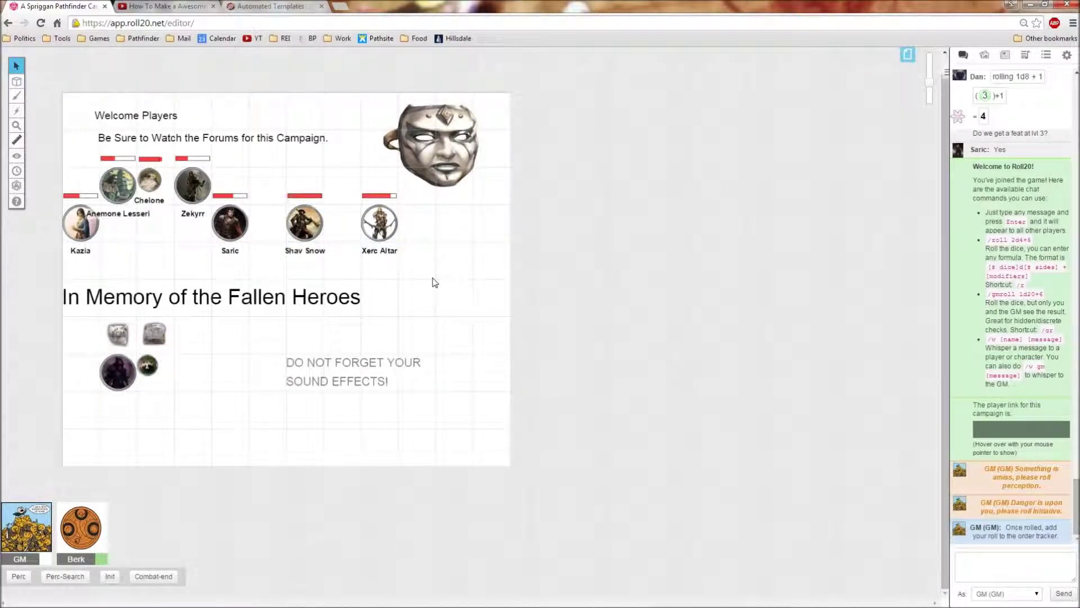
Examine the Xerc Altar token's represented character, bars, player permissions and light settings, and save the token
{"action": "left_click", "coordinate": [380, 223]}
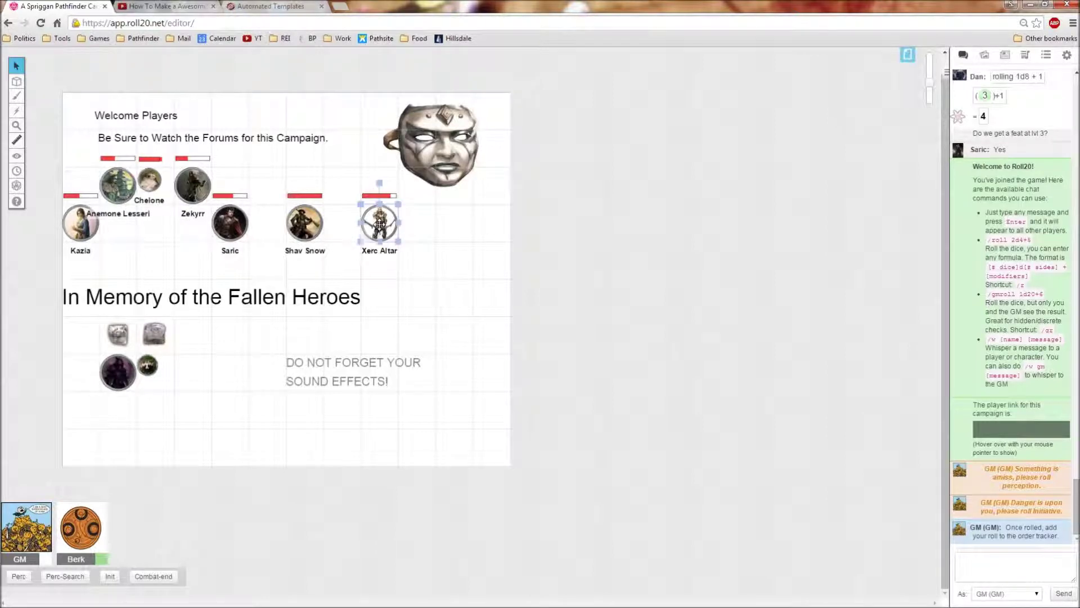
{"action": "double_click", "coordinate": [379, 224]}
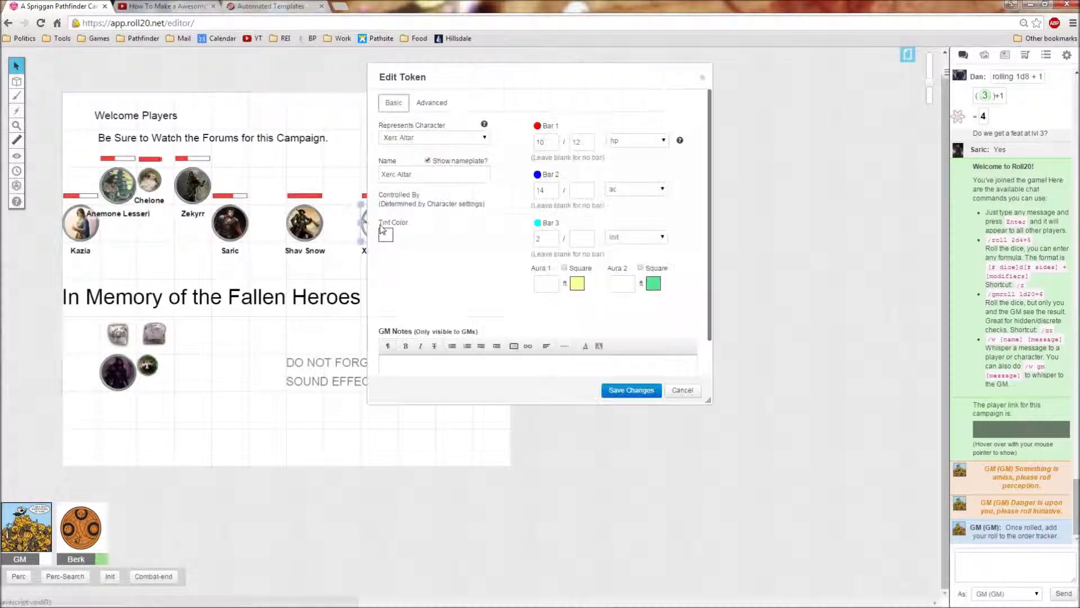
{"action": "left_click", "coordinate": [429, 139]}
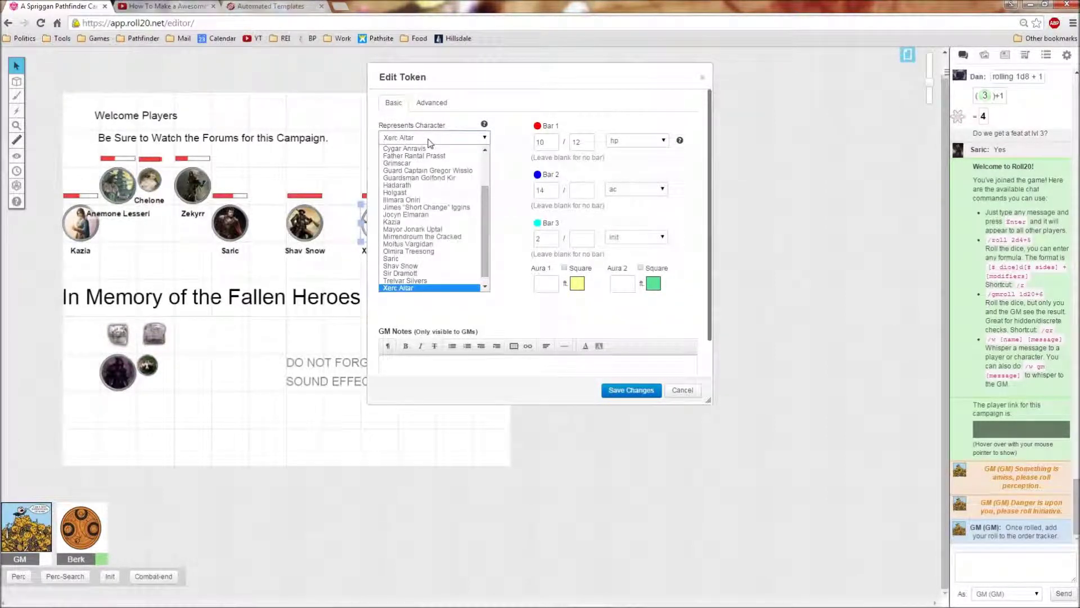
{"action": "left_click", "coordinate": [429, 139]}
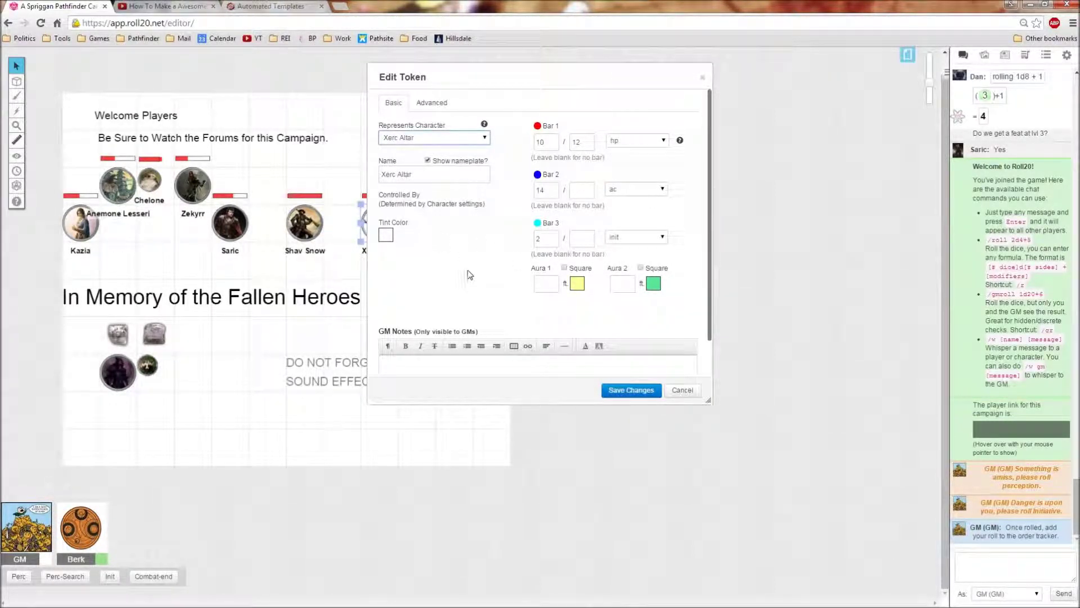
{"action": "left_click", "coordinate": [419, 103]}
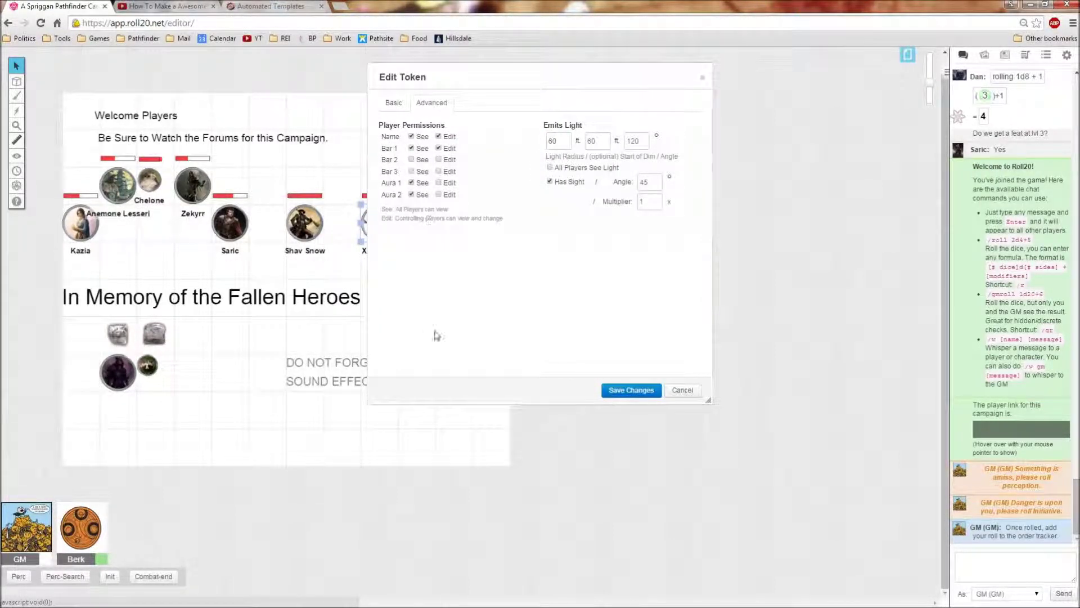
{"action": "left_click", "coordinate": [393, 103]}
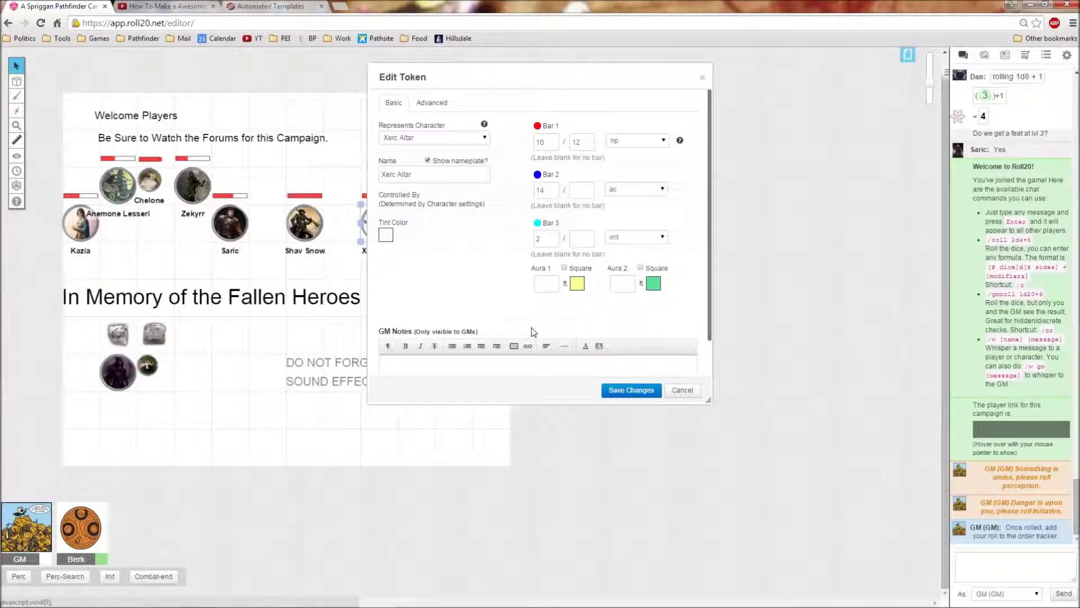
{"action": "left_click", "coordinate": [612, 392]}
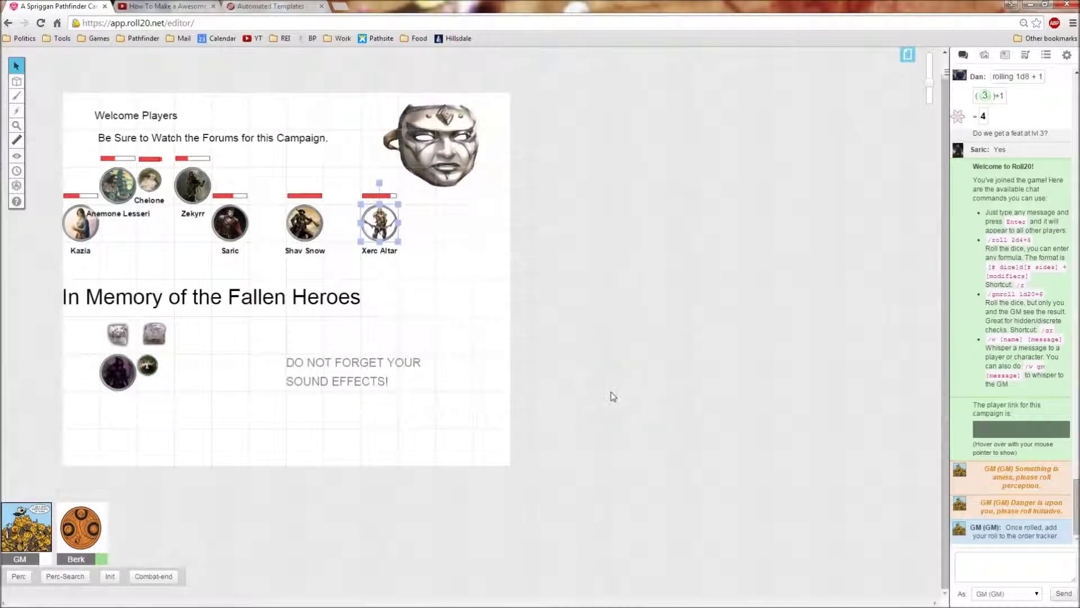
Look through the list of characters and handouts in the campaign journal
{"action": "left_click", "coordinate": [1005, 56]}
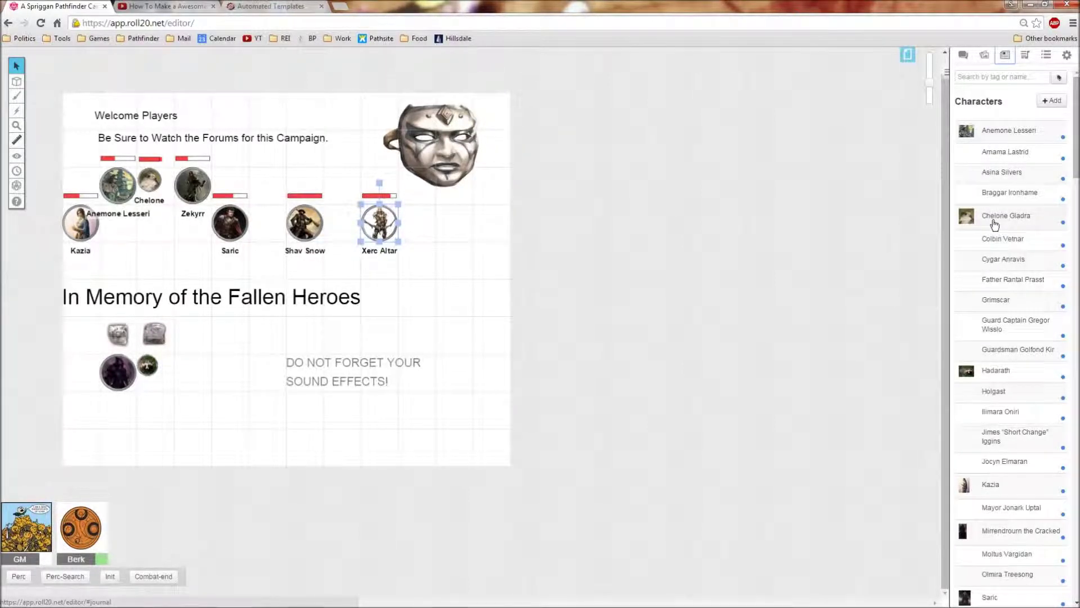
{"action": "scroll", "coordinate": [1008, 366], "scroll_direction": "down", "scroll_amount": 4}
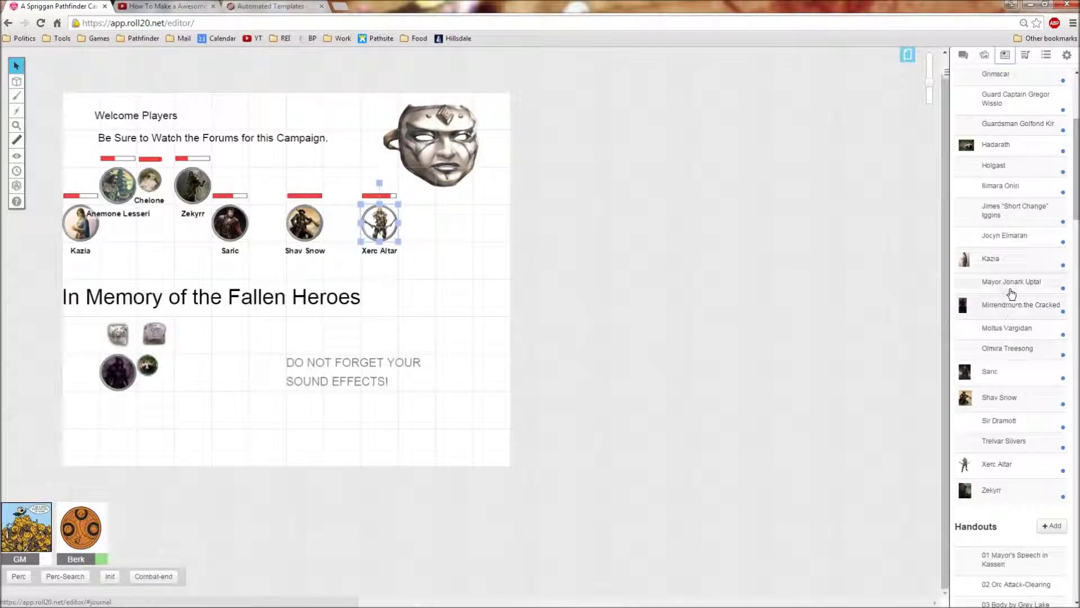
{"action": "scroll", "coordinate": [1011, 293], "scroll_direction": "up", "scroll_amount": 1}
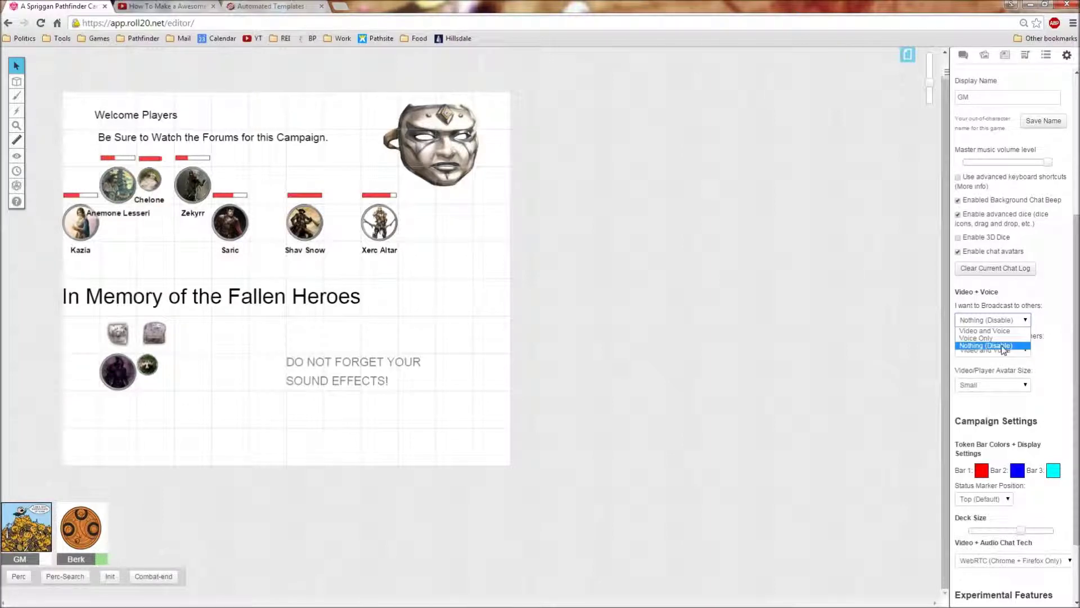
Set the video and voice broadcast to others to Nothing (Disable), and review the remaining campaign settings
{"action": "left_click", "coordinate": [999, 344]}
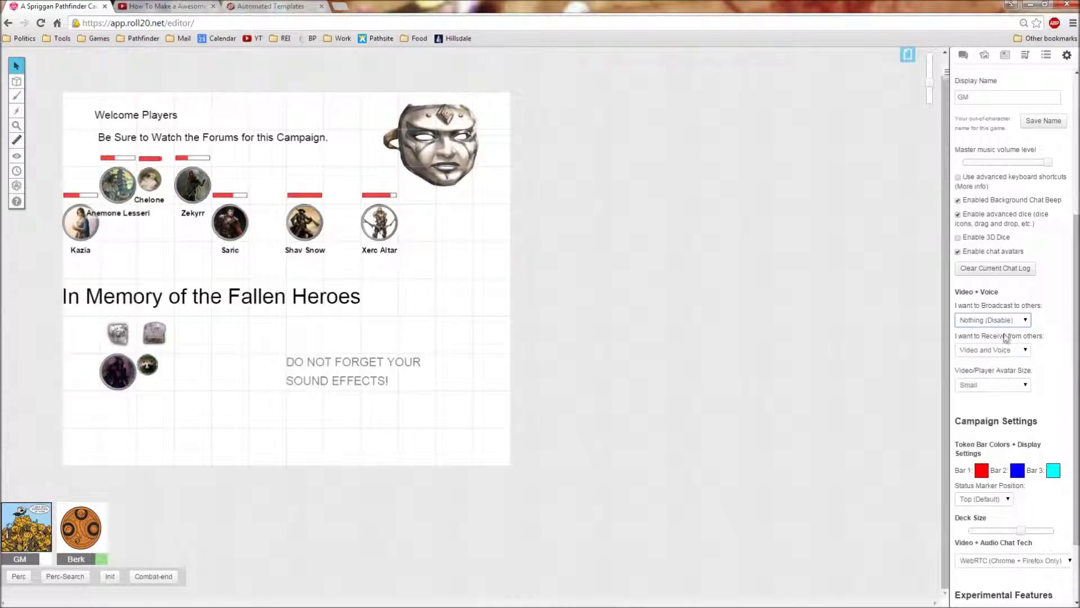
{"action": "scroll", "coordinate": [1008, 339], "scroll_direction": "down", "scroll_amount": 3}
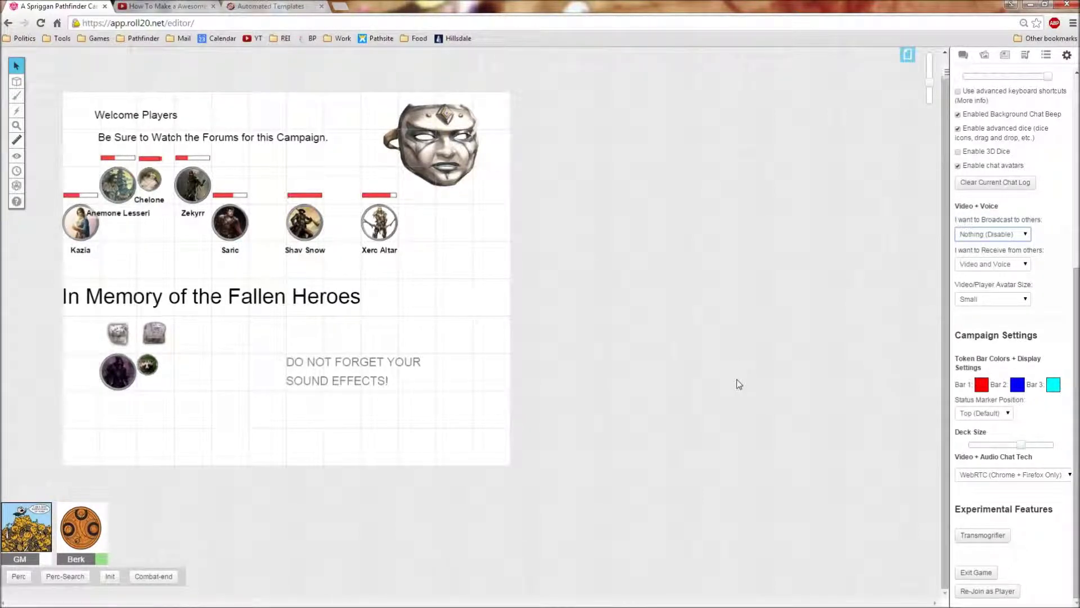
Look over the campaign's available pages and switch the view to the 1st Night Camp map
{"action": "left_click", "coordinate": [908, 56]}
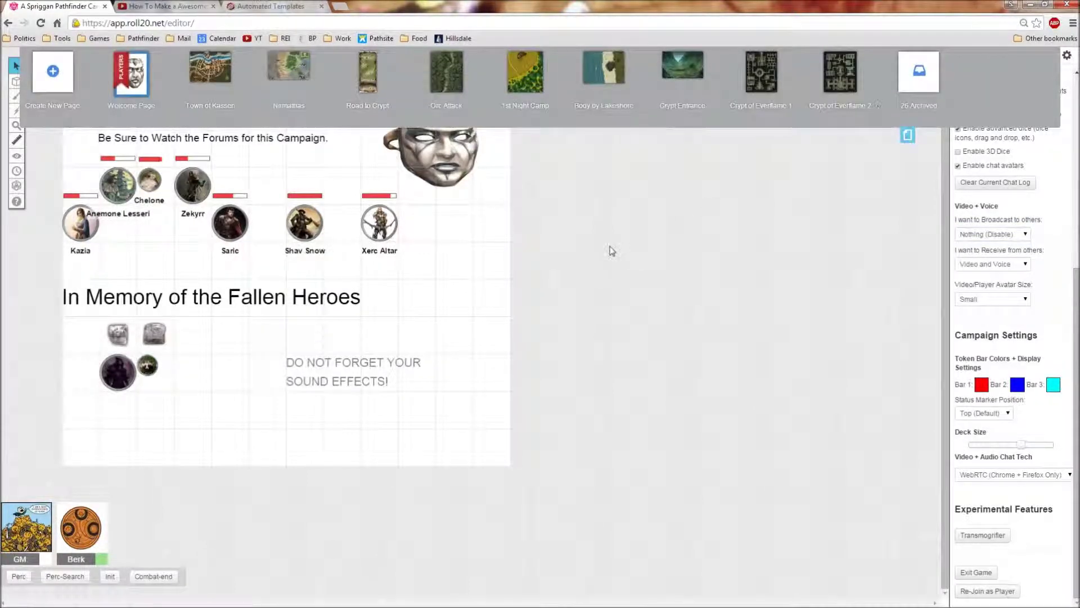
{"action": "mouse_move", "coordinate": [280, 75]}
{"action": "mouse_move", "coordinate": [442, 78]}
{"action": "mouse_move", "coordinate": [828, 85]}
{"action": "mouse_move", "coordinate": [529, 78]}
{"action": "left_click", "coordinate": [528, 77]}
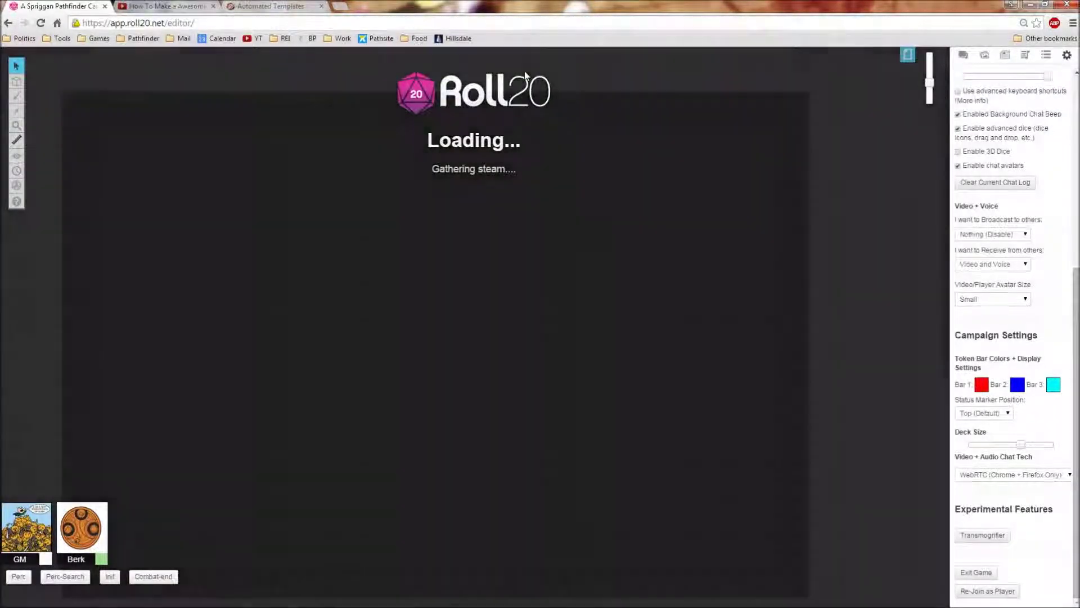